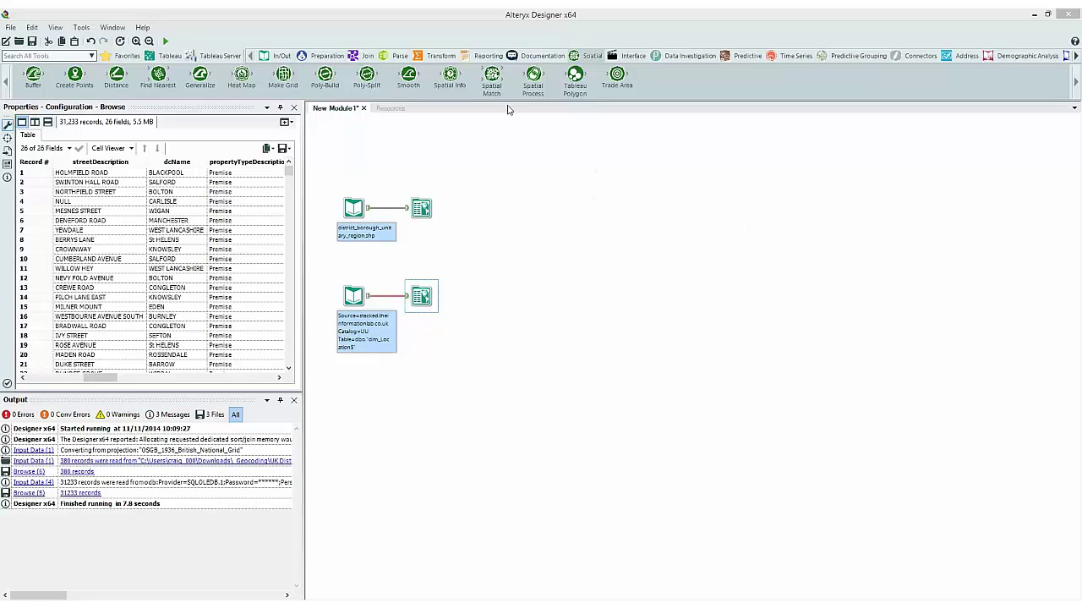
- Preview the 380 district and 31,233 incident records, then spread the two Browse viewers apart
{"action": "left_click", "coordinate": [492, 78]}
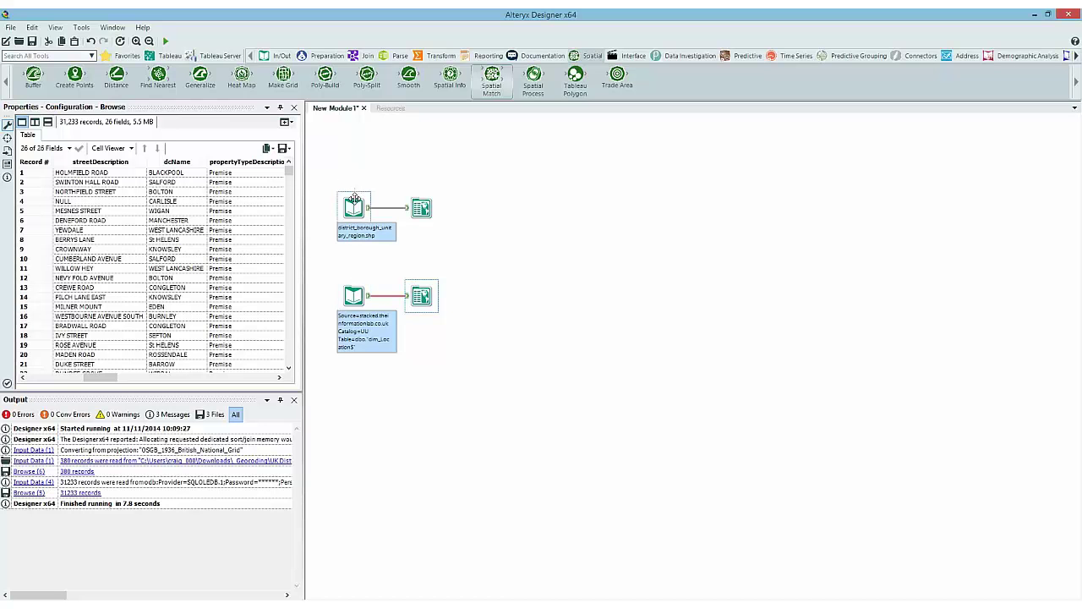
{"action": "left_click_drag", "start_coordinate": [369, 207], "coordinate": [420, 208]}
{"action": "left_click", "coordinate": [421, 209]}
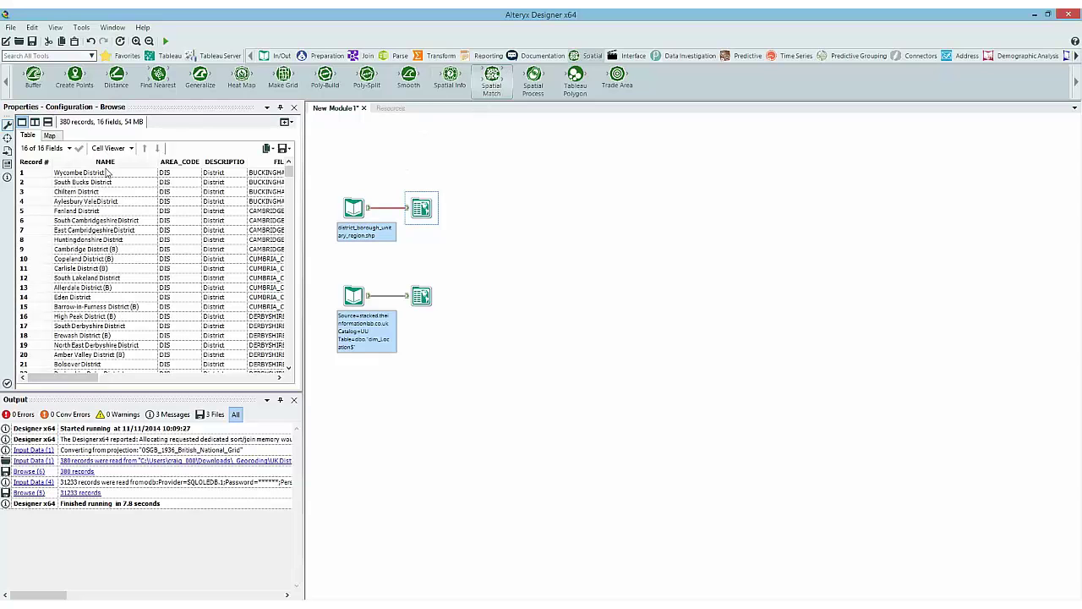
{"action": "left_click", "coordinate": [421, 300]}
{"action": "left_click_drag", "start_coordinate": [50, 378], "coordinate": [104, 383]}
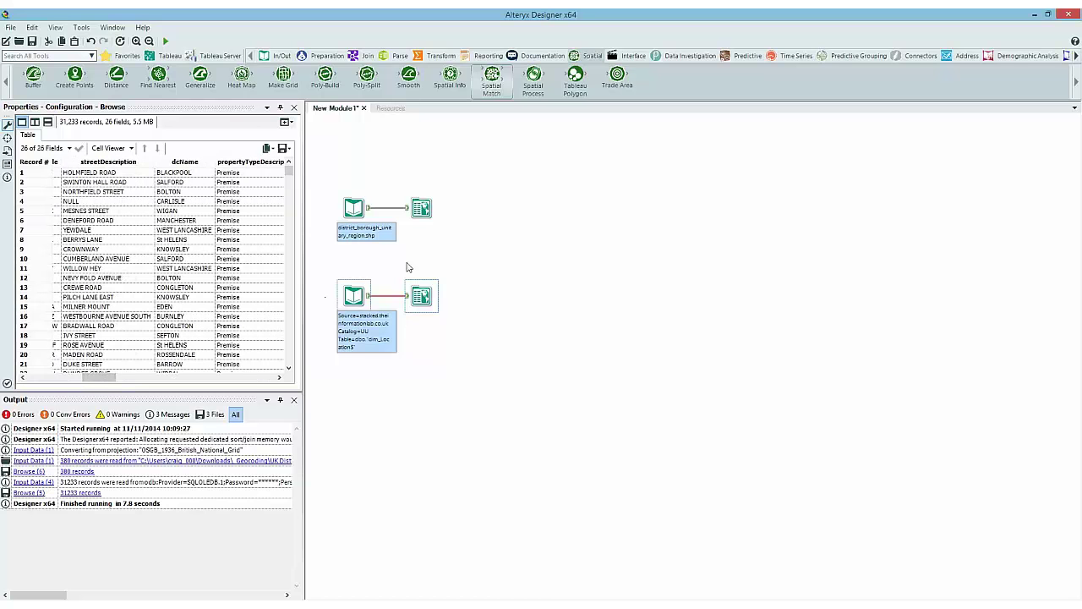
{"action": "left_click_drag", "start_coordinate": [422, 296], "coordinate": [423, 348]}
{"action": "left_click_drag", "start_coordinate": [421, 208], "coordinate": [414, 148]}
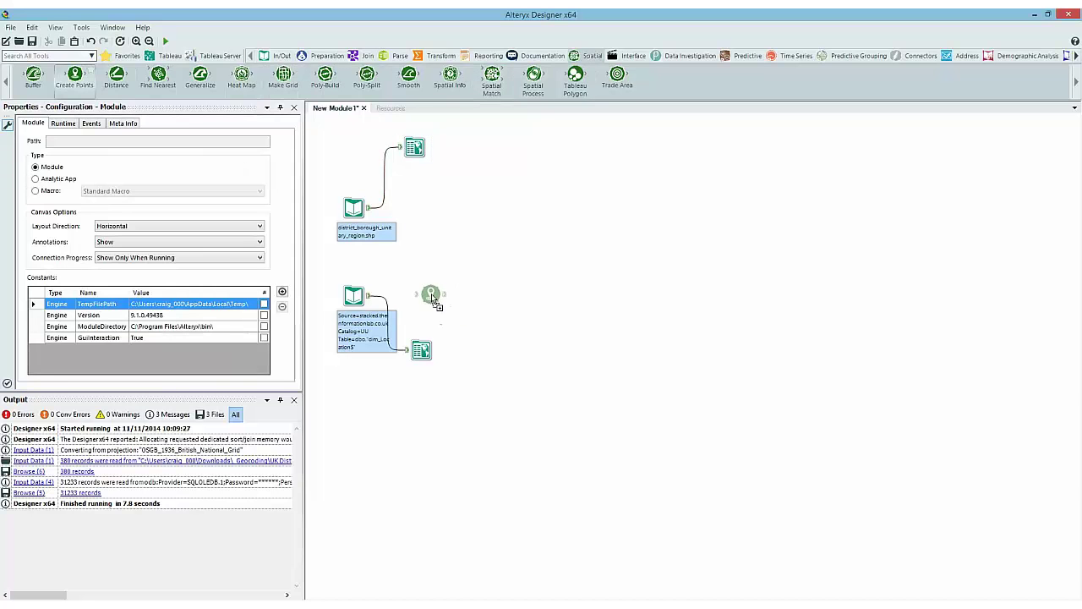
- Add Create Points on the incident input with X incidentLongitude and Y incidentLatitude
{"action": "left_click_drag", "start_coordinate": [226, 108], "coordinate": [435, 296]}
{"action": "left_click", "coordinate": [151, 136]}
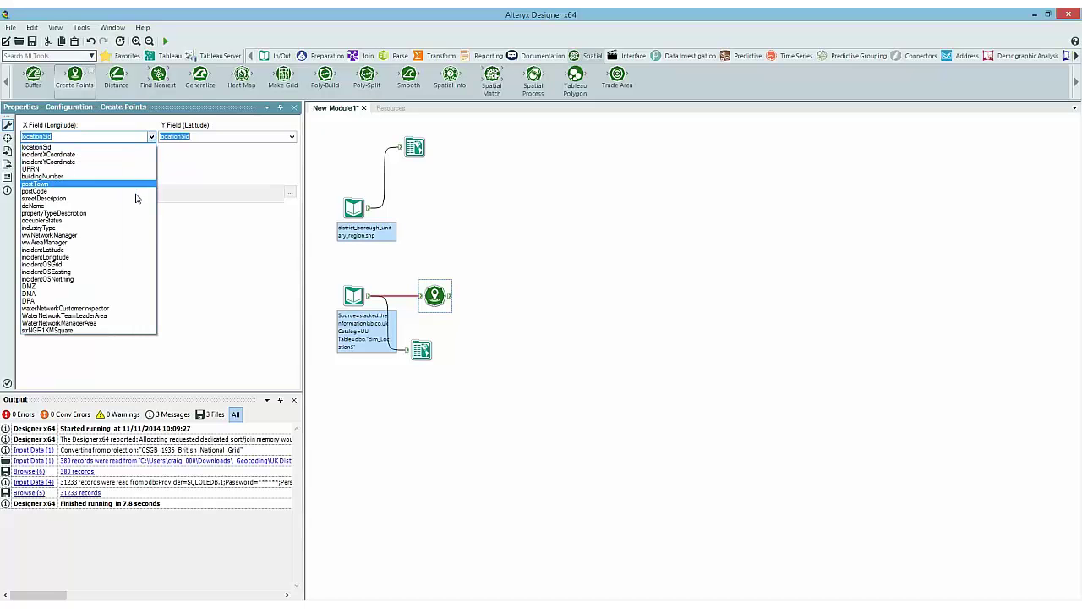
{"action": "left_click", "coordinate": [92, 257]}
{"action": "left_click", "coordinate": [292, 136]}
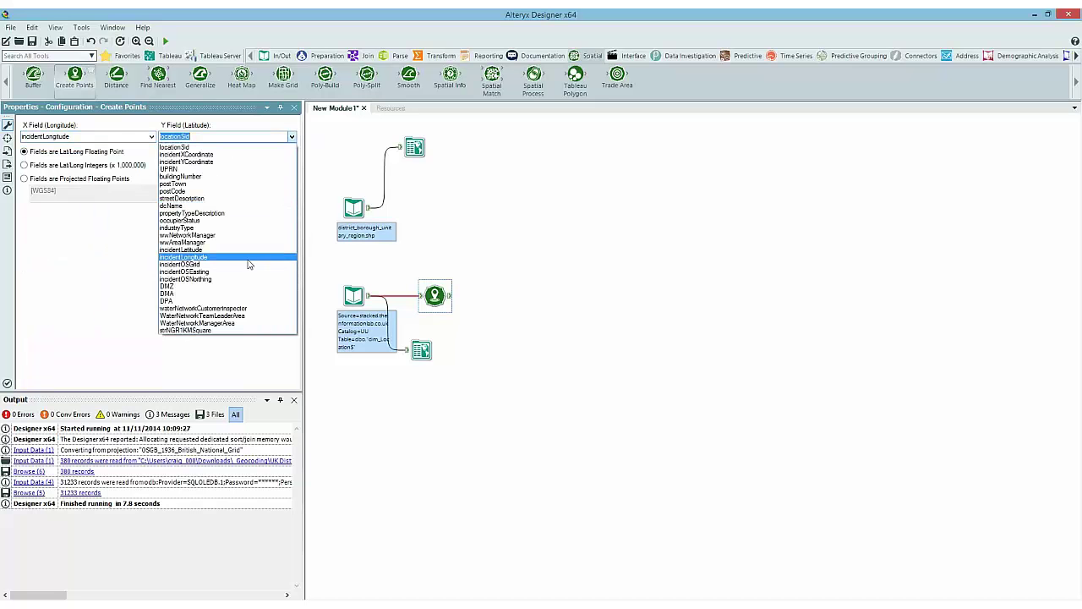
{"action": "left_click", "coordinate": [240, 250]}
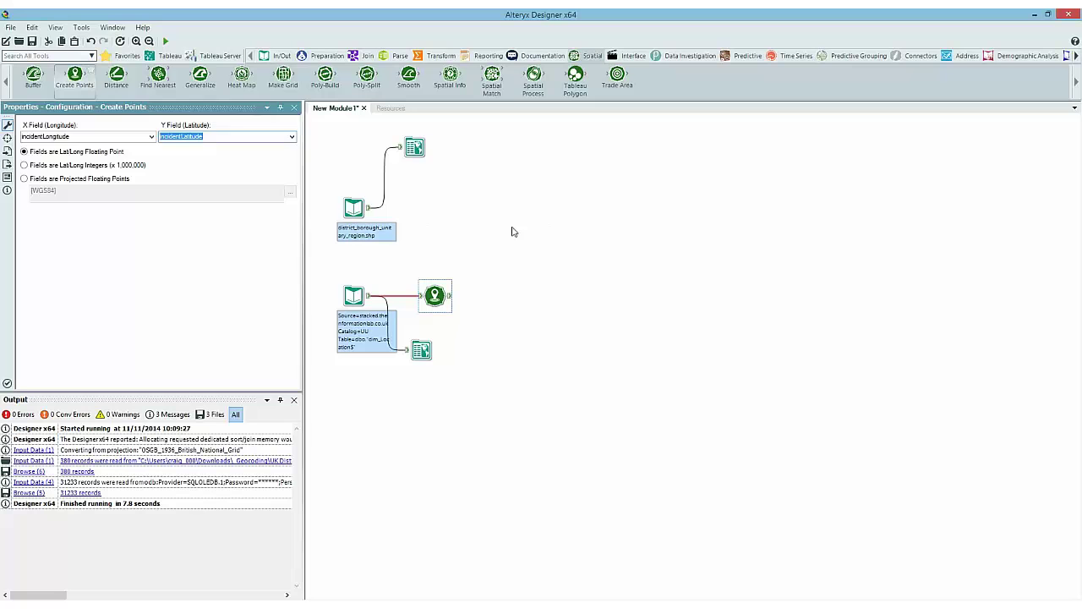
{"action": "left_click", "coordinate": [512, 232]}
- Add Spatial Match after Create Points and move the district branch below the incident branch
{"action": "left_click_drag", "start_coordinate": [502, 97], "coordinate": [509, 302]}
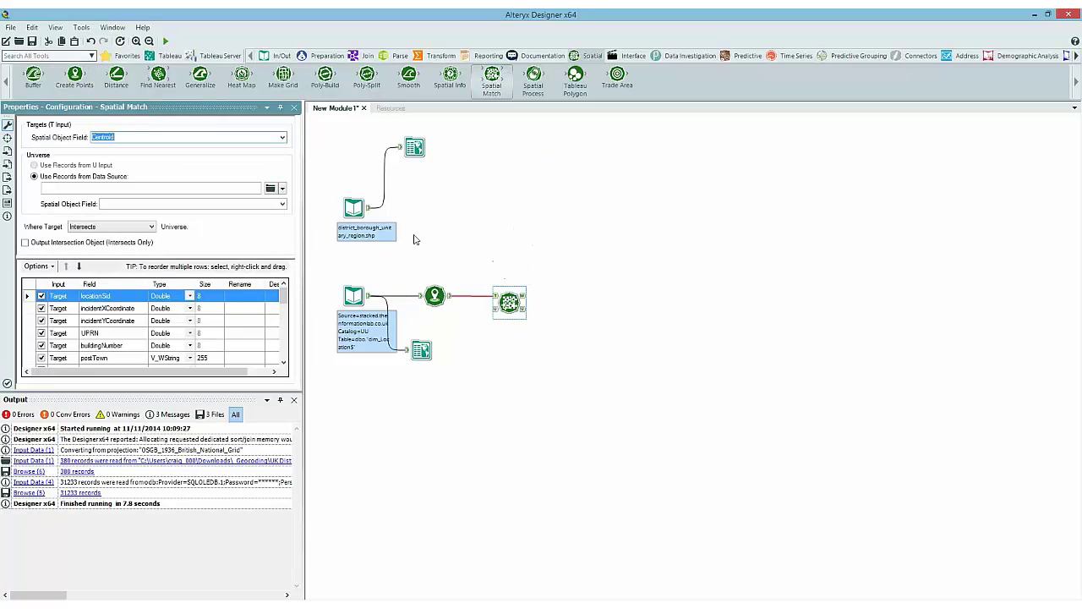
{"action": "left_click_drag", "start_coordinate": [346, 139], "coordinate": [439, 250]}
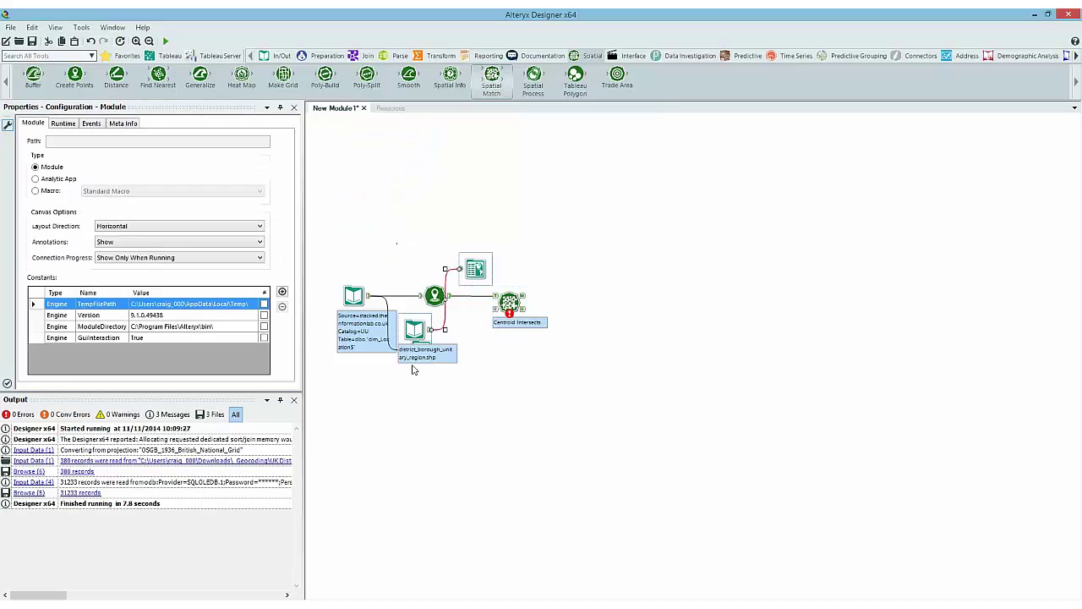
{"action": "left_click_drag", "start_coordinate": [358, 216], "coordinate": [364, 445]}
{"action": "left_click_drag", "start_coordinate": [423, 380], "coordinate": [416, 495]}
{"action": "mouse_move", "coordinate": [368, 439]}
{"action": "left_mouse_down"}
{"action": "mouse_move", "coordinate": [362, 446]}
{"action": "mouse_move", "coordinate": [362, 389]}
{"action": "left_mouse_up"}
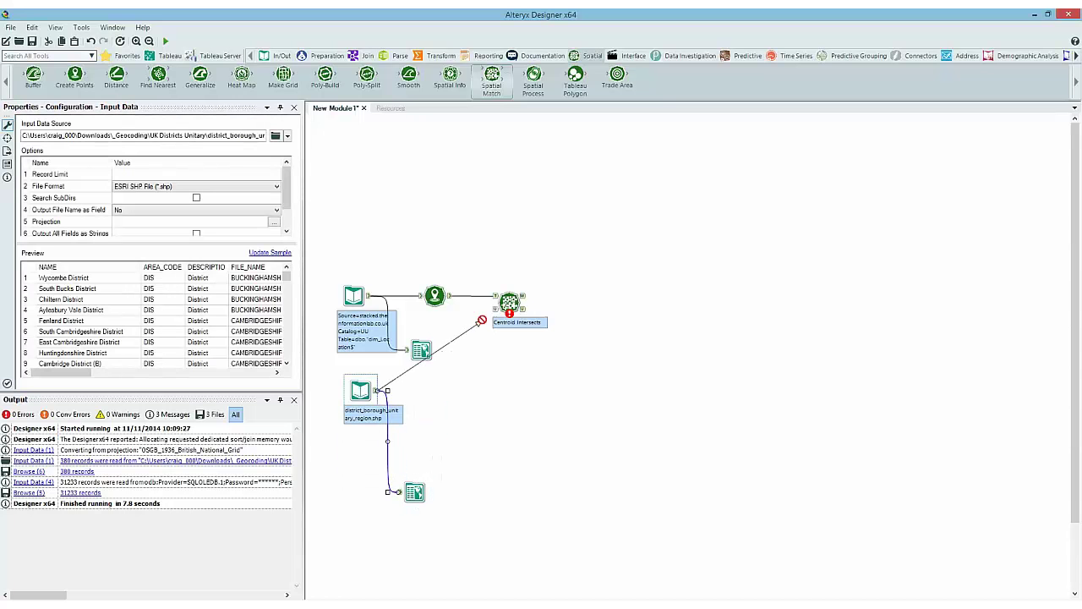
- Feed the district polygons into Spatial Match's U anchor and set Where Target to Within
{"action": "left_click_drag", "start_coordinate": [380, 392], "coordinate": [496, 311]}
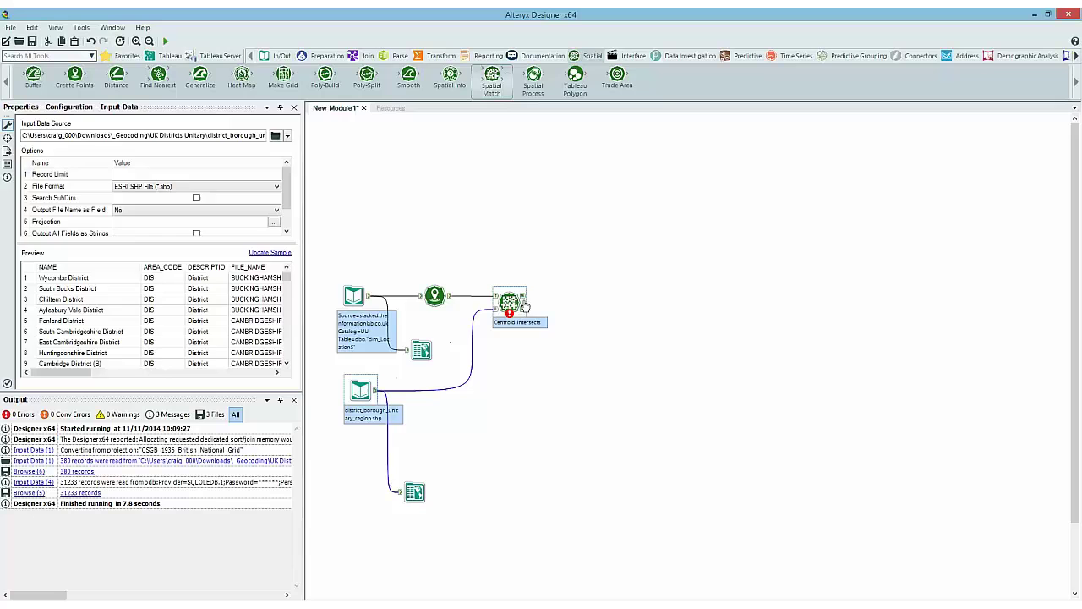
{"action": "left_click", "coordinate": [509, 302]}
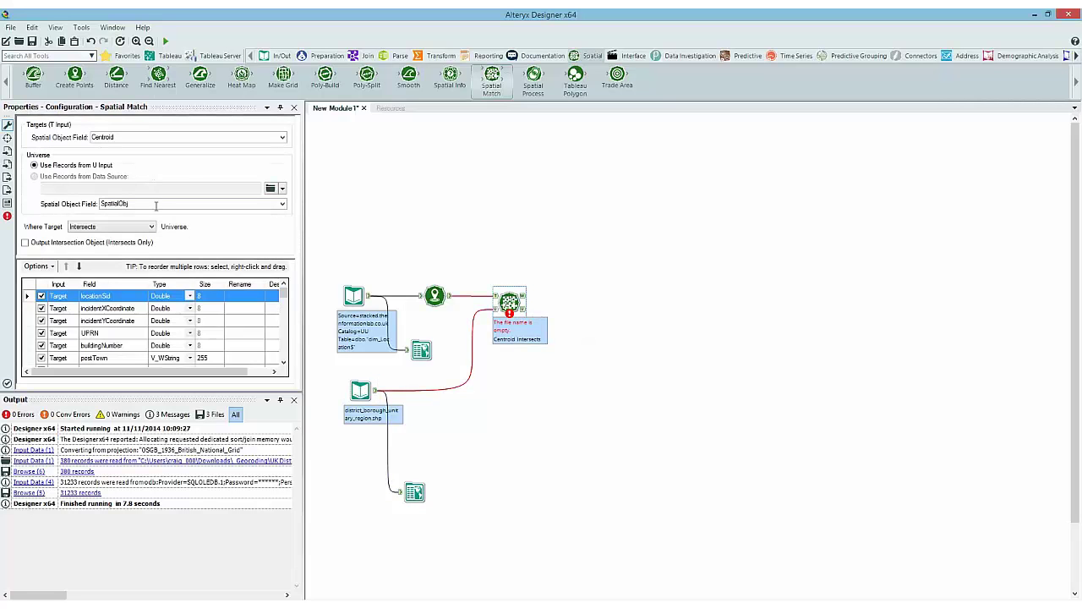
{"action": "left_click", "coordinate": [73, 228]}
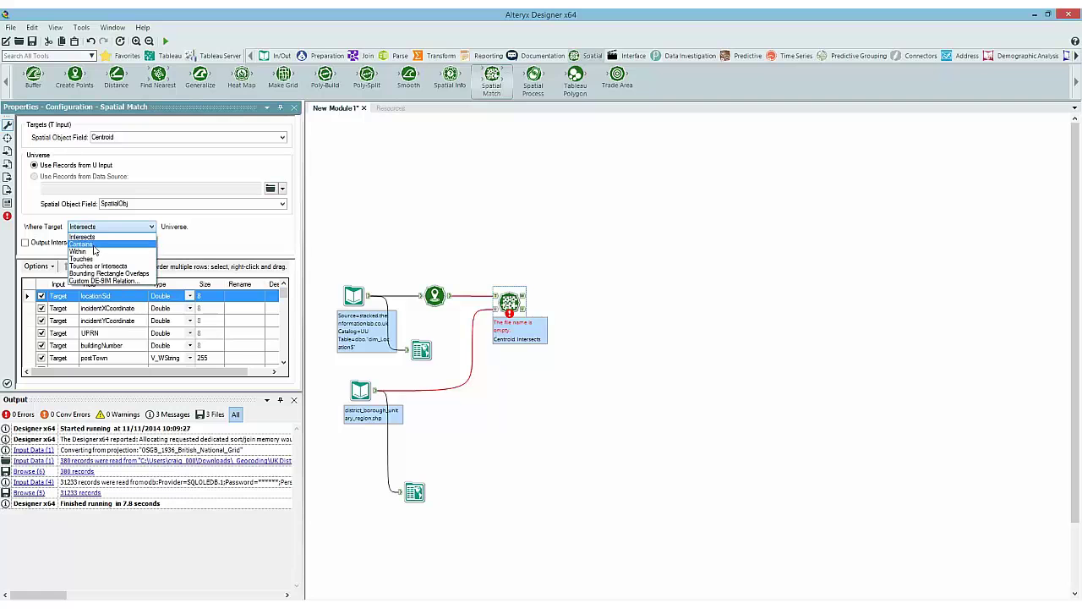
{"action": "left_click", "coordinate": [95, 252]}
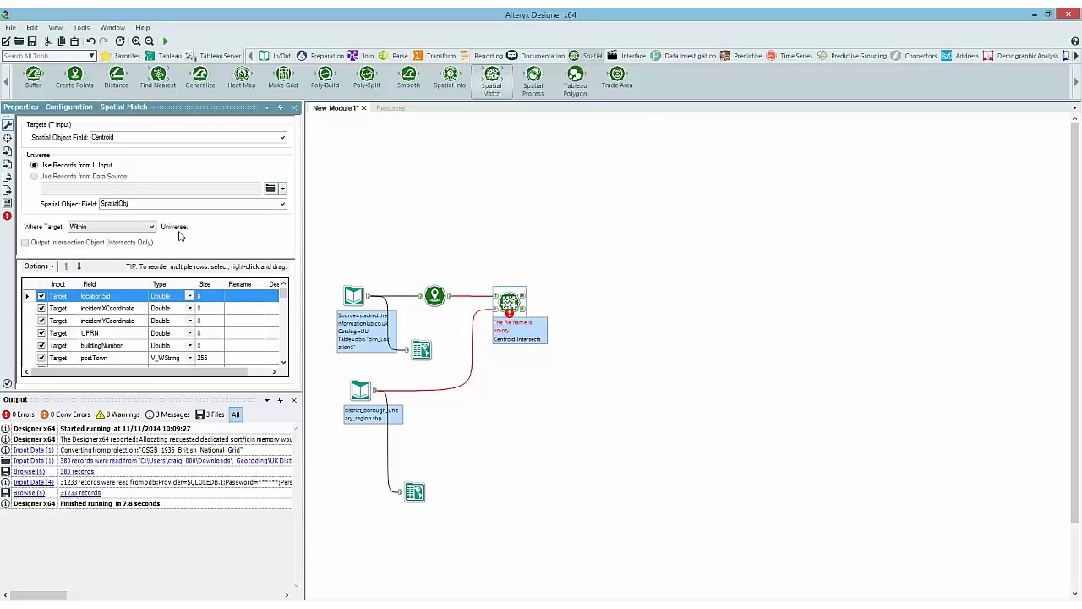
{"action": "left_click", "coordinate": [534, 260]}
- Add Browse viewers to all Spatial Match outputs and run: 31,222 matched, 11 unmatched
{"action": "left_click", "coordinate": [502, 311]}
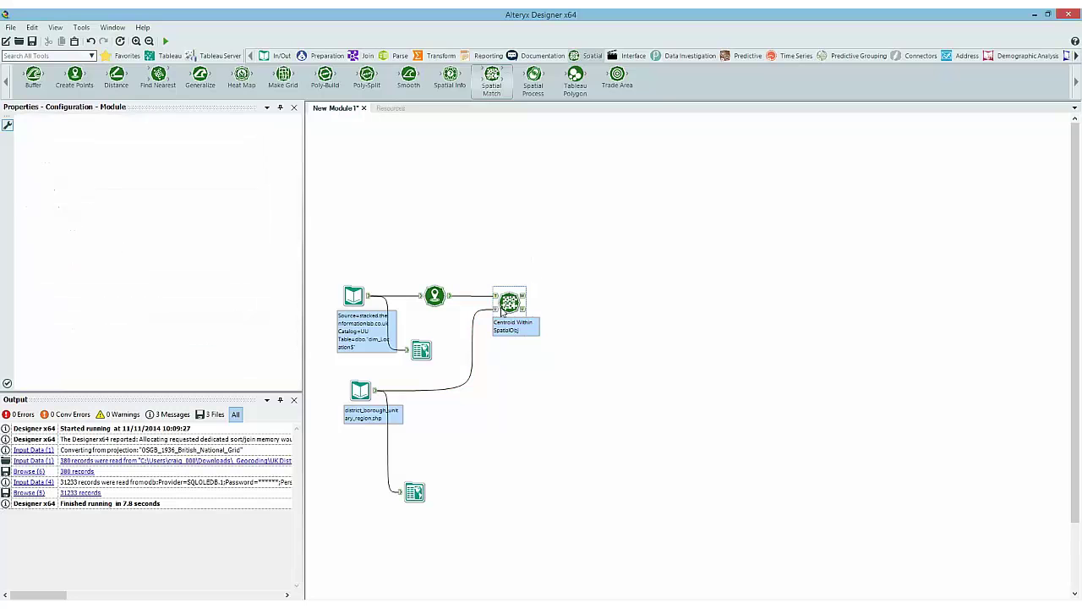
{"action": "right_click", "coordinate": [502, 311]}
{"action": "left_click", "coordinate": [550, 420]}
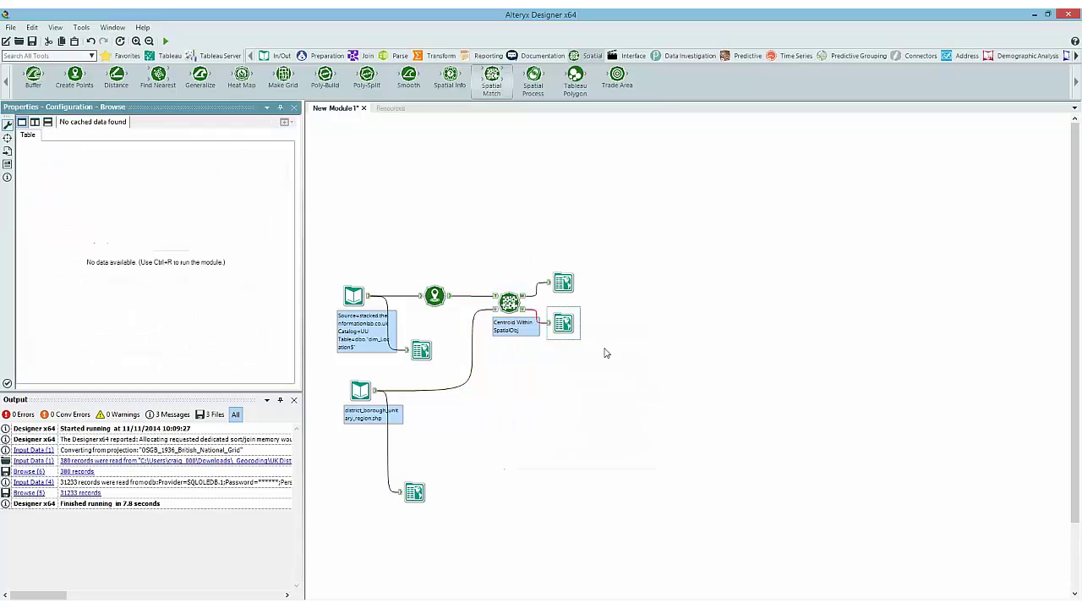
{"action": "left_click", "coordinate": [165, 41]}
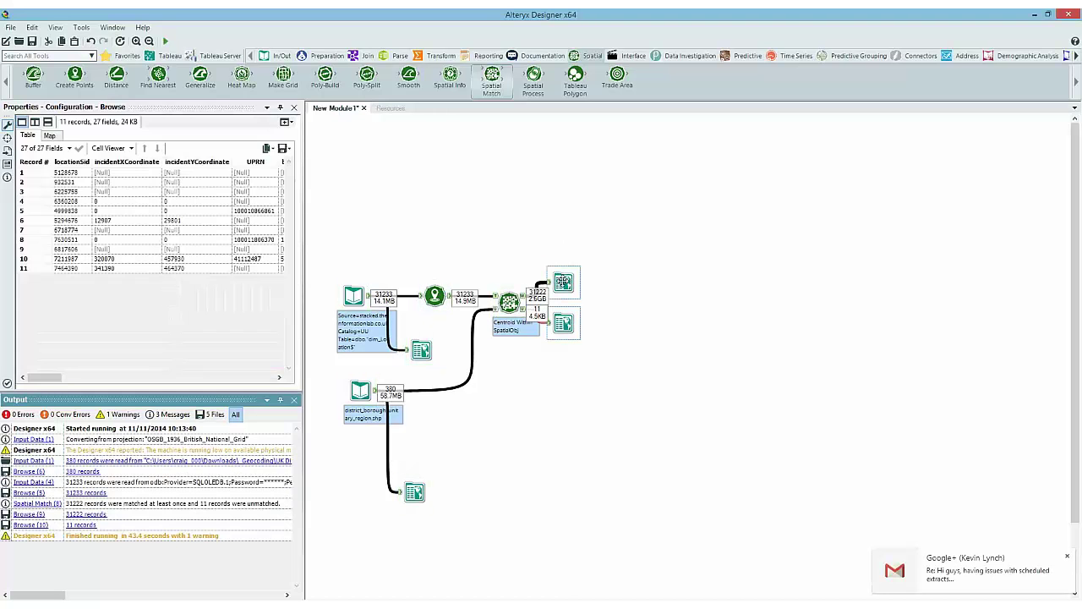
- Browse the 31,222 matched incidents and scroll right to the district name and description columns
{"action": "left_click", "coordinate": [412, 314]}
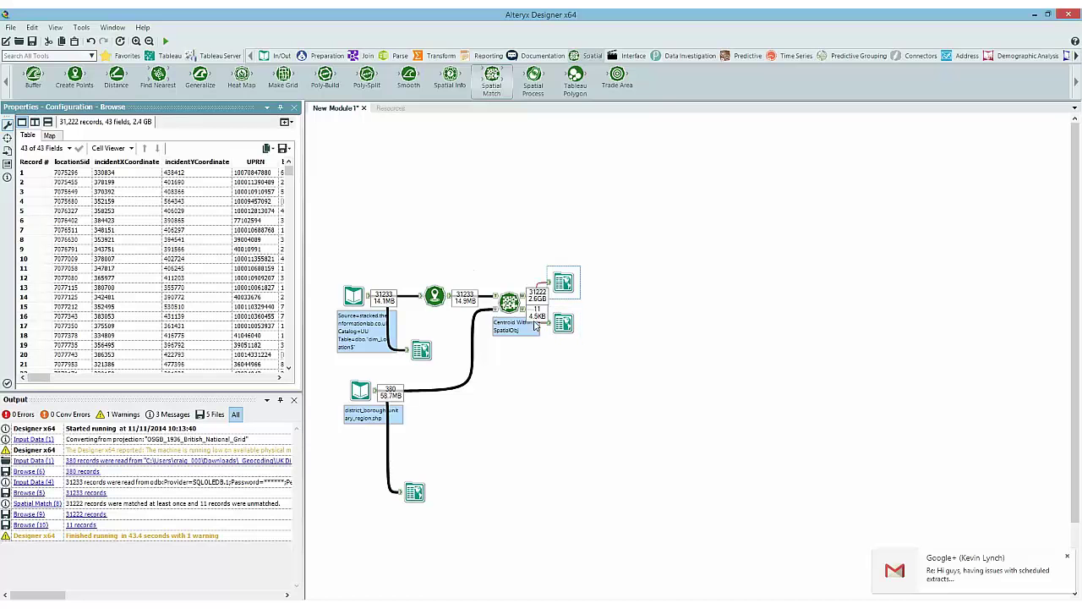
{"action": "mouse_move", "coordinate": [39, 377]}
{"action": "left_mouse_down"}
{"action": "mouse_move", "coordinate": [277, 380]}
{"action": "mouse_move", "coordinate": [215, 382]}
{"action": "left_mouse_up"}
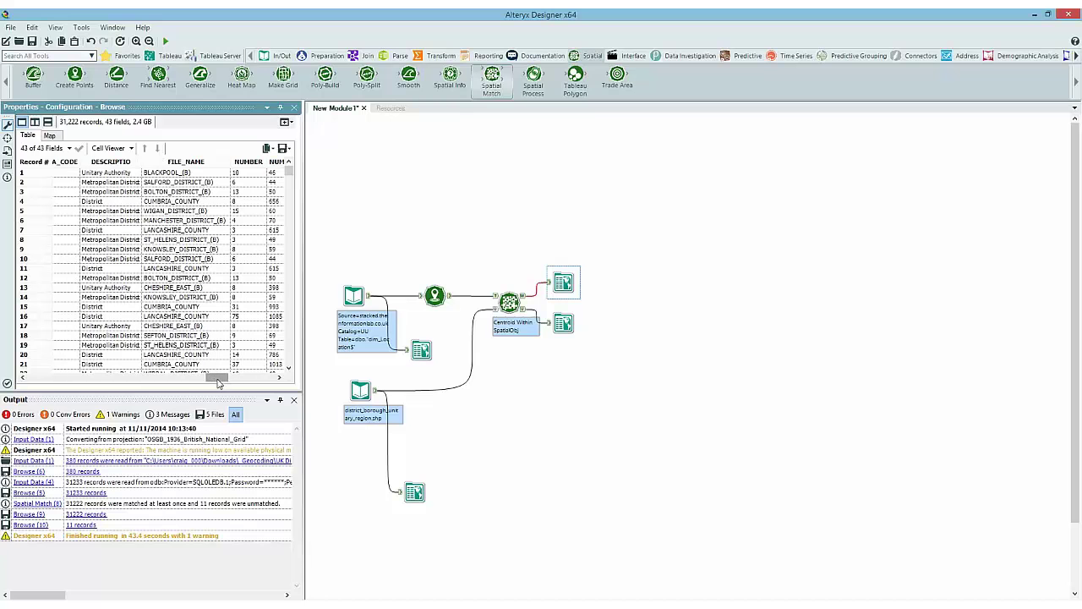